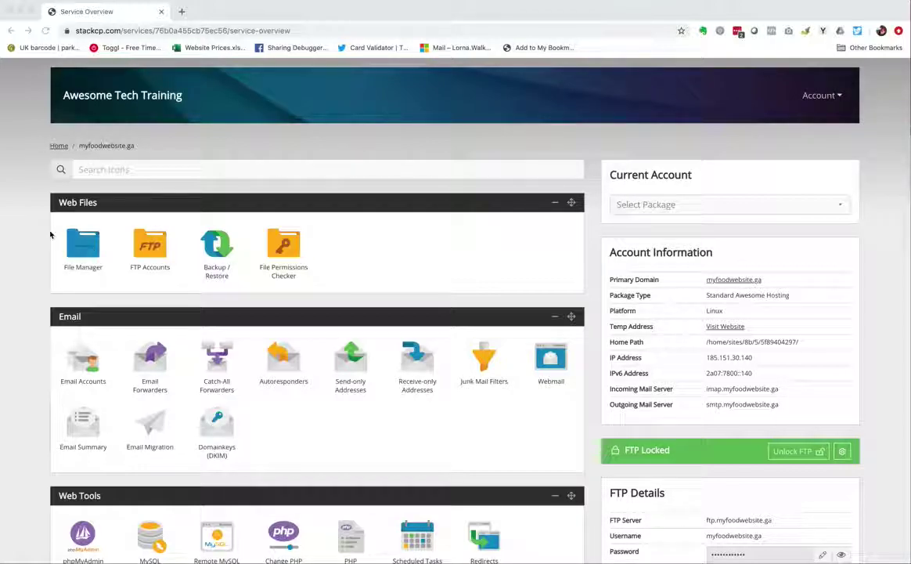
Install WordPress on the myfoodwebsite.ga domain through the hosting panel's one-click installer, leaving the optional directory empty.
scroll(55, 239, down, 1)
scroll(51, 234, down, 10)
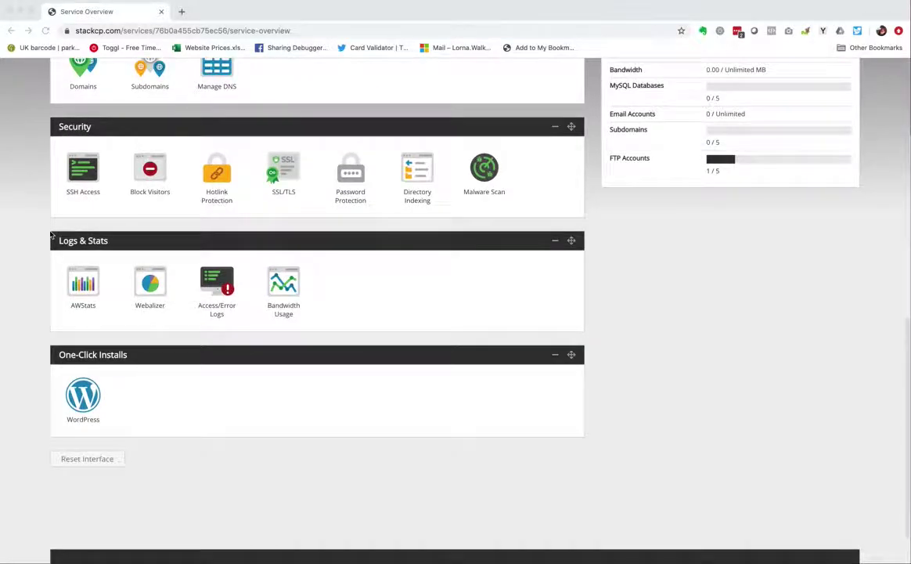
scroll(51, 234, up, 10)
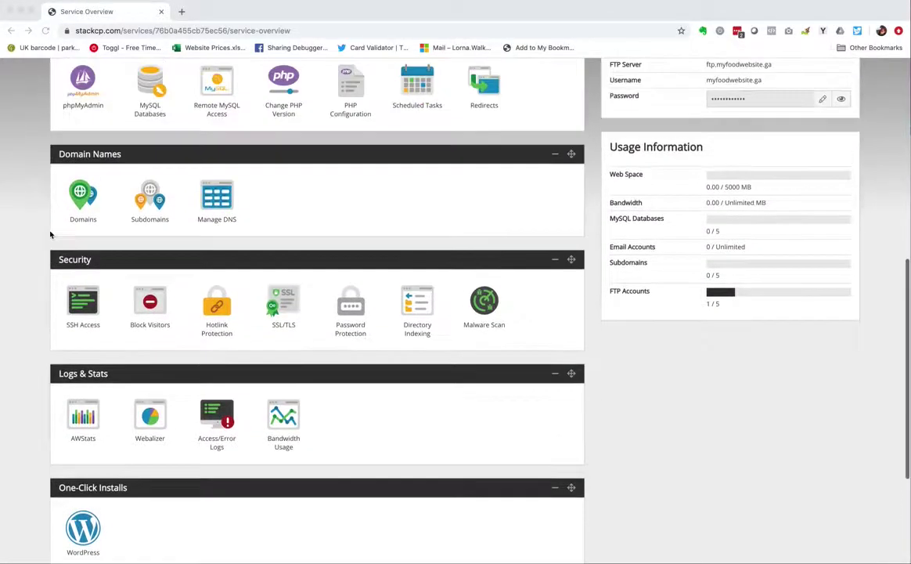
scroll(51, 234, down, 10)
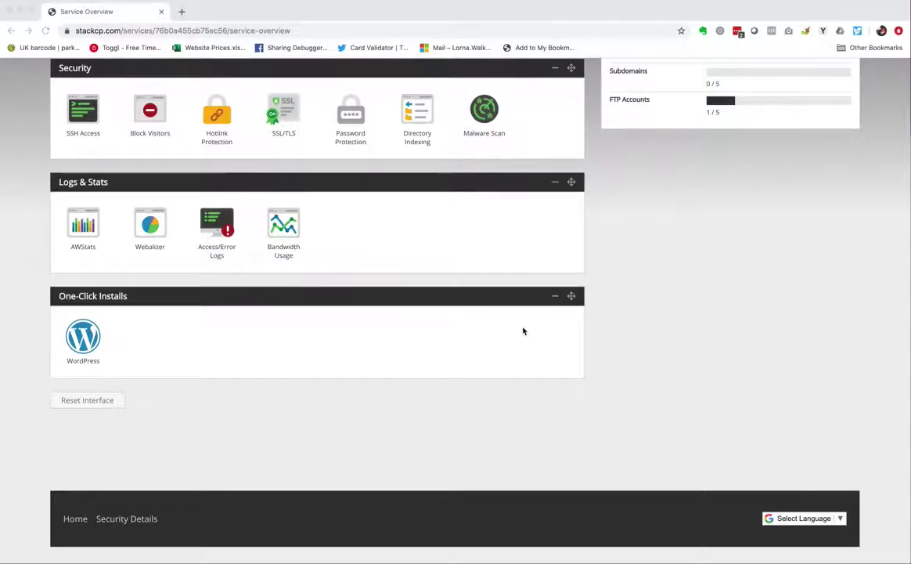
click(83, 343)
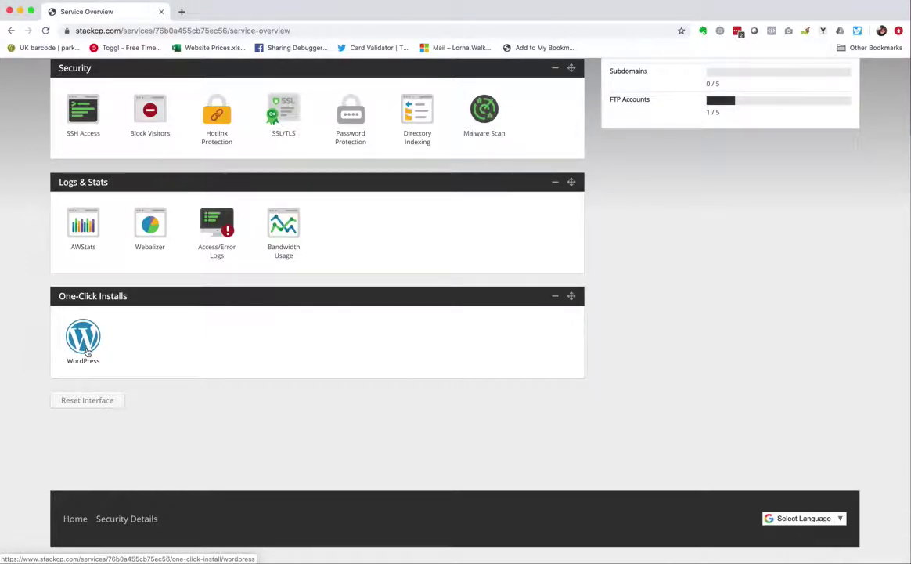
click(86, 351)
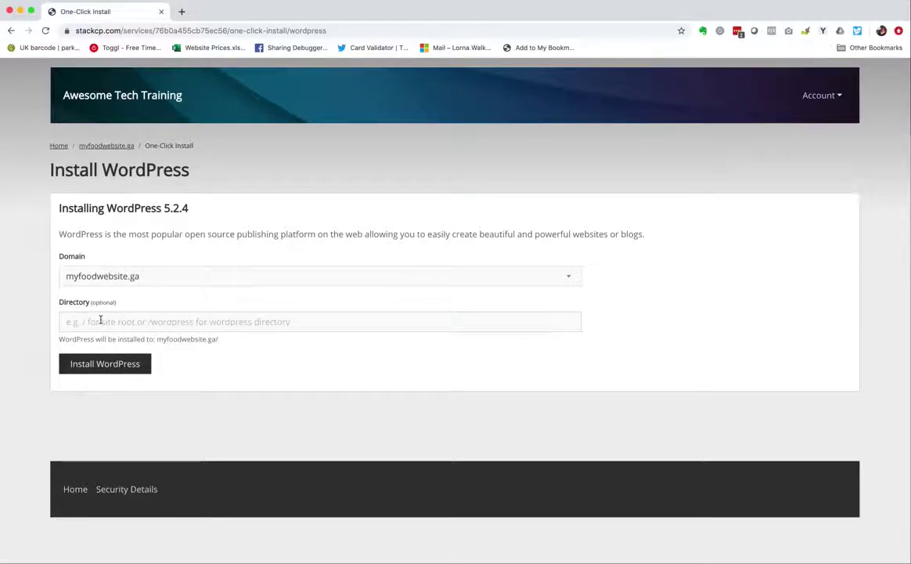
click(98, 365)
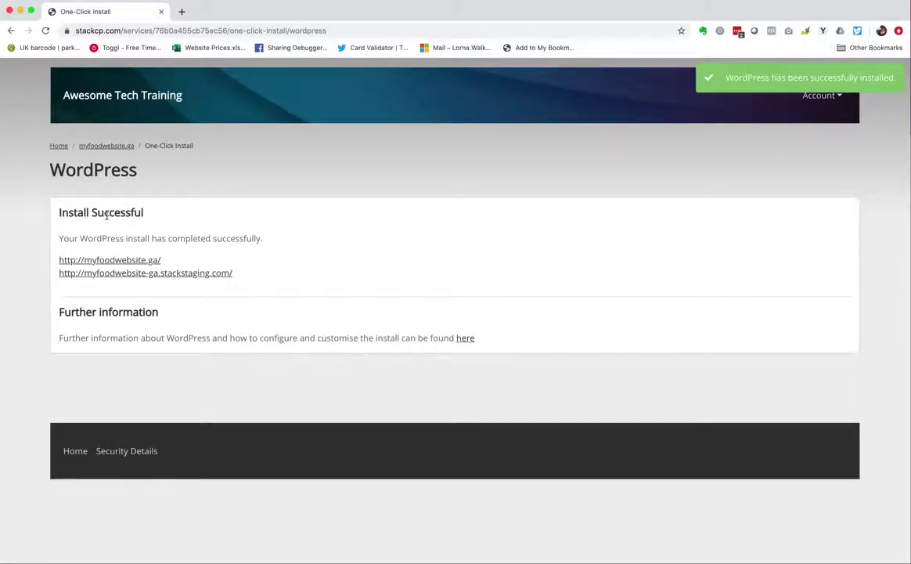
Open the stackstaging.com address of the new install and choose English (UK) as the WordPress setup language.
click(125, 274)
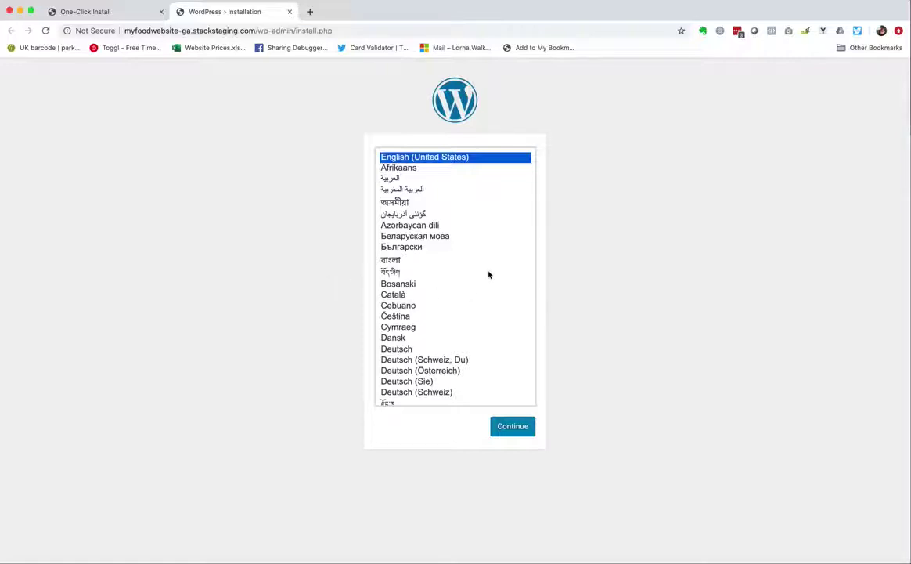
scroll(489, 274, down, 1)
scroll(489, 274, down, 6)
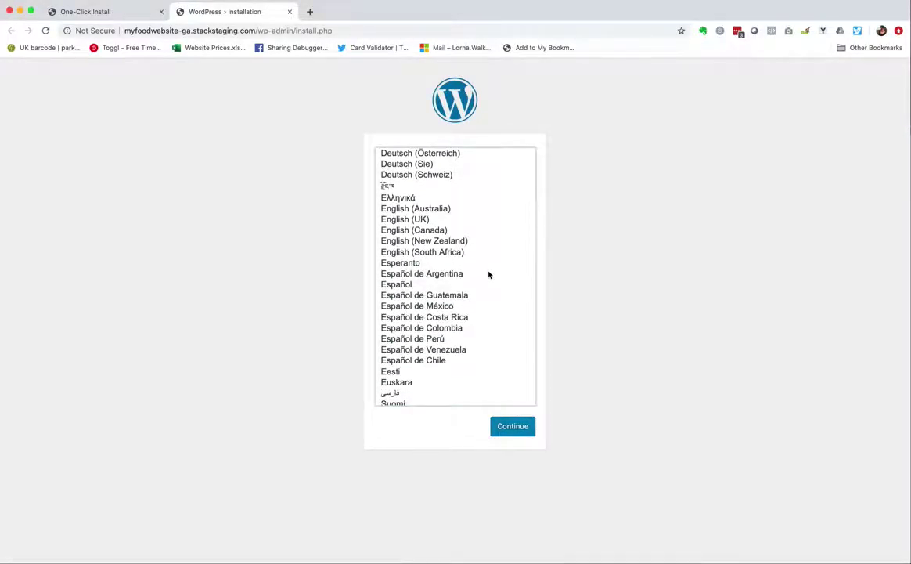
scroll(489, 274, down, 3)
scroll(488, 274, down, 2)
scroll(489, 274, up, 5)
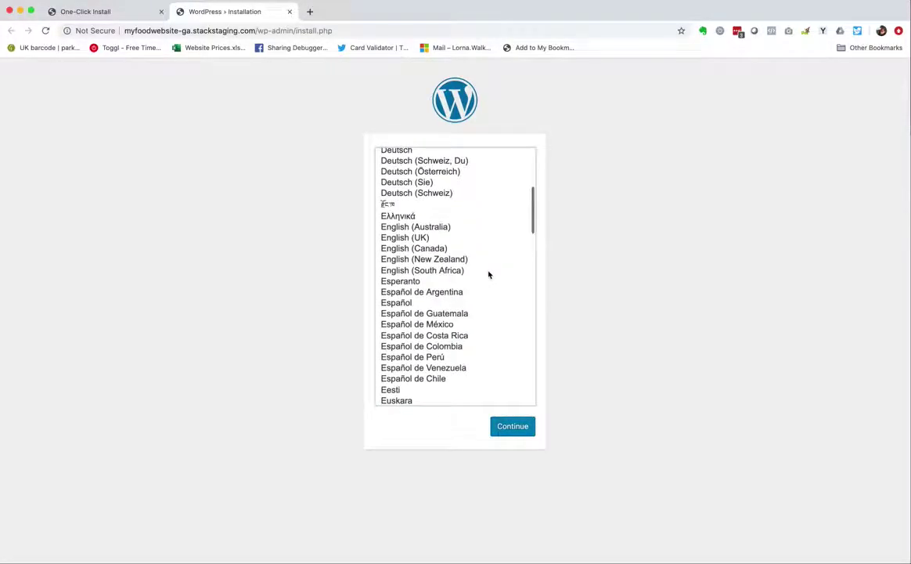
click(395, 239)
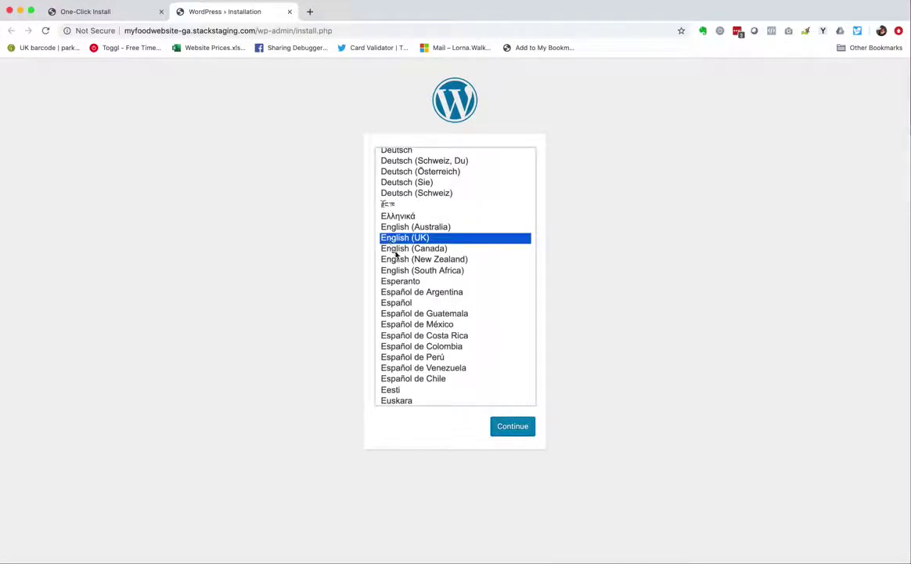
click(526, 432)
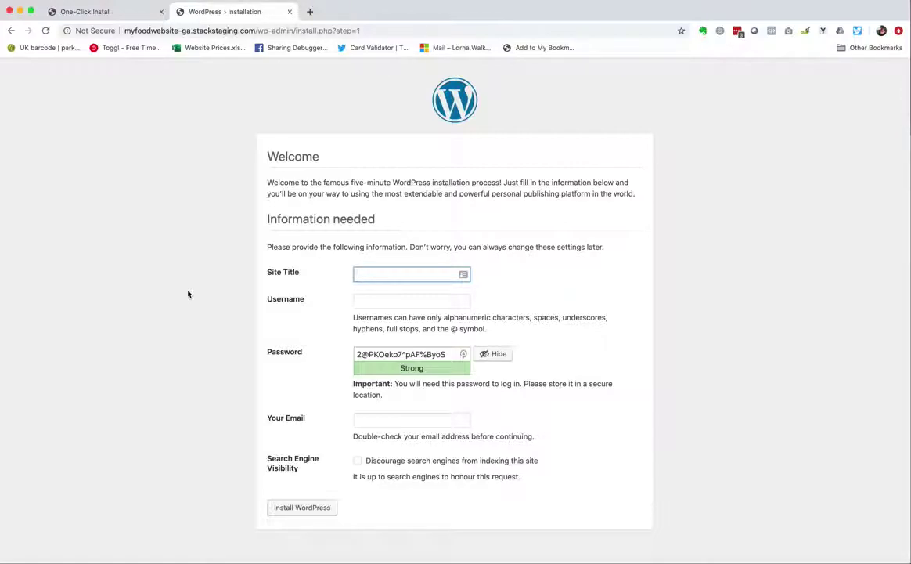
Set the site title to "My Food Website" and the administrator username to "admin".
text(My Food Website)
click(386, 304)
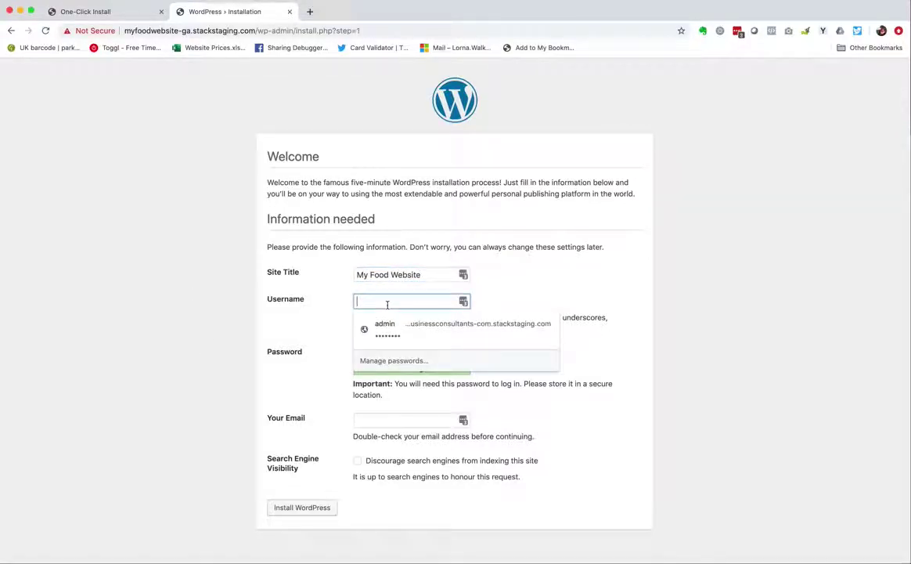
click(341, 313)
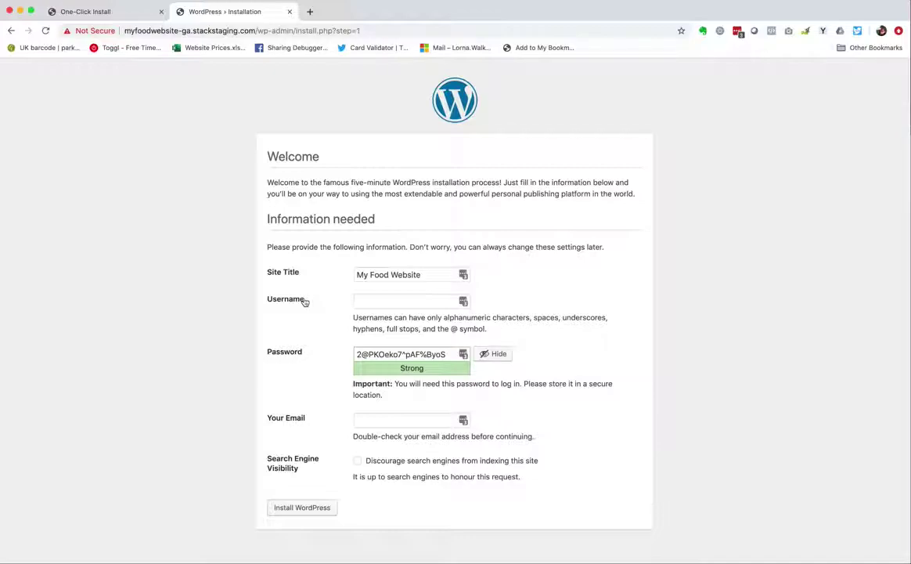
click(356, 302)
text(ad)
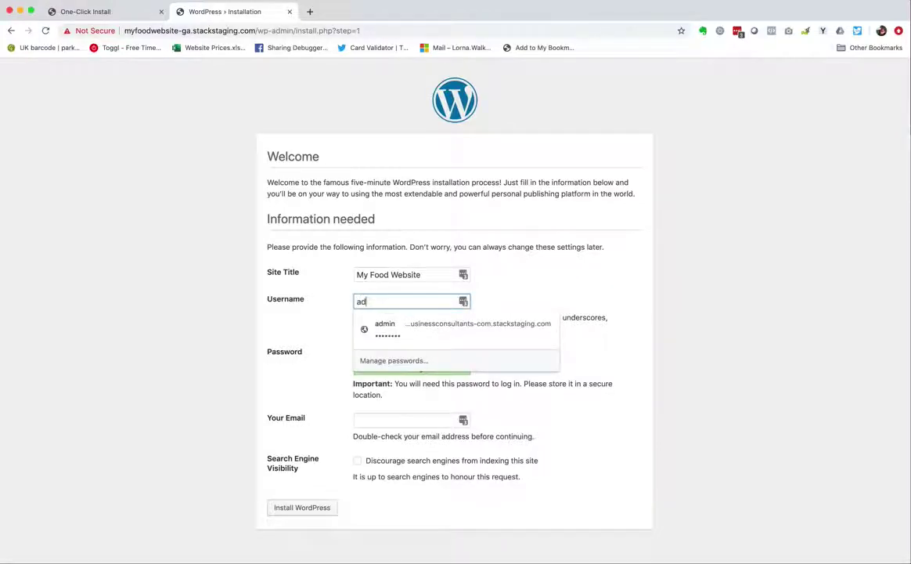
text(min)
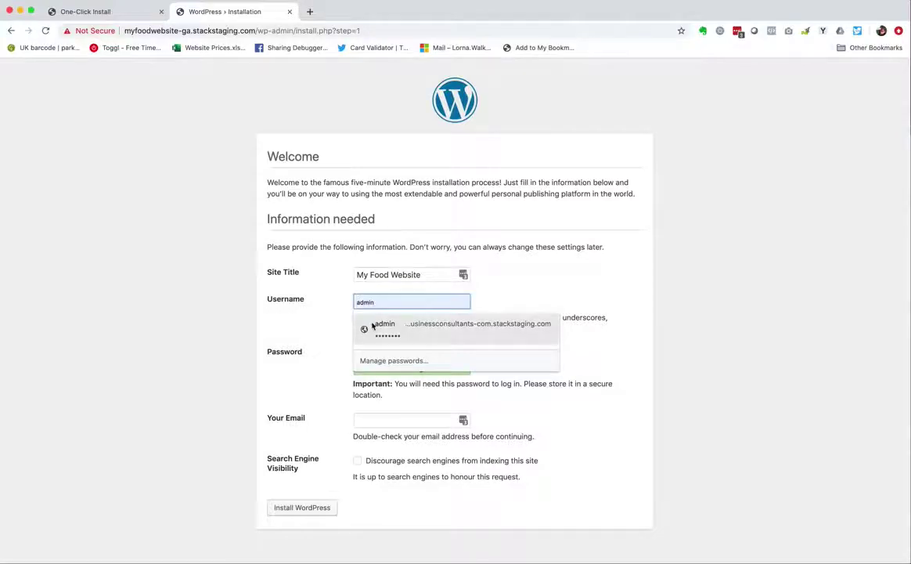
click(323, 321)
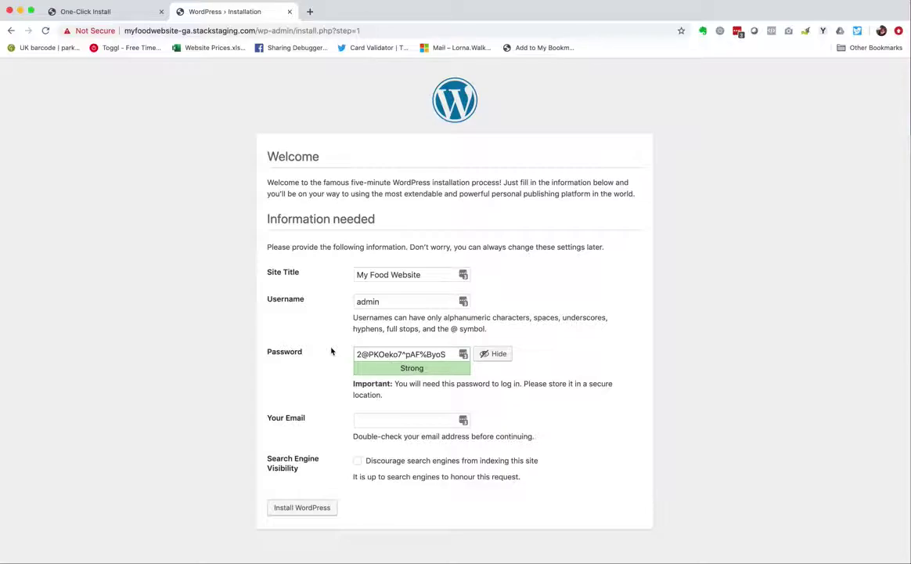
Fill in the administrator's email address on the WordPress setup form, keeping the generated password.
drag(448, 355, 343, 356)
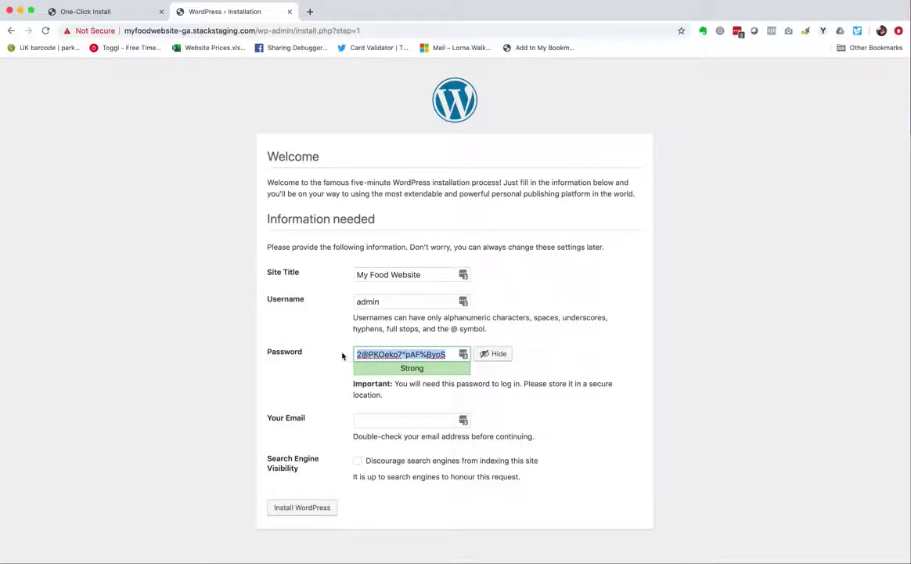
click(326, 337)
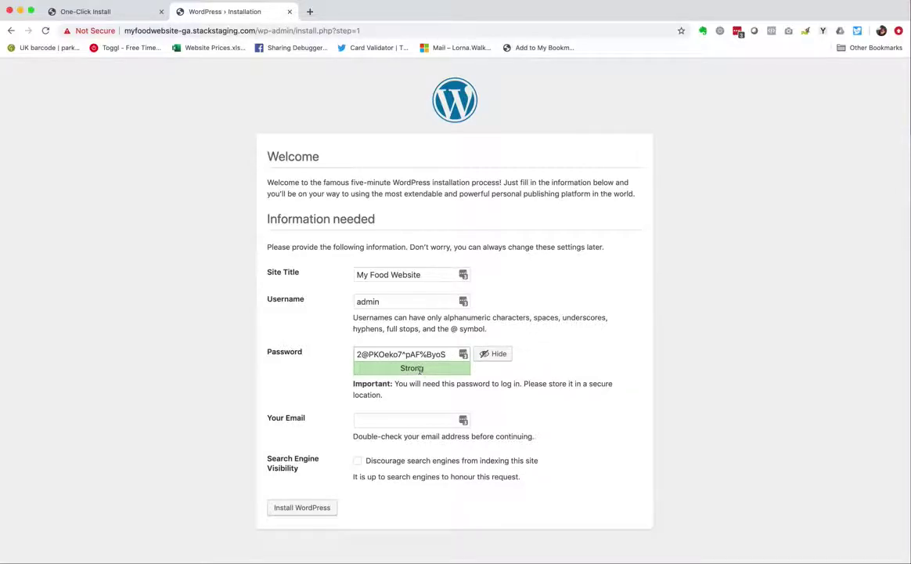
click(371, 419)
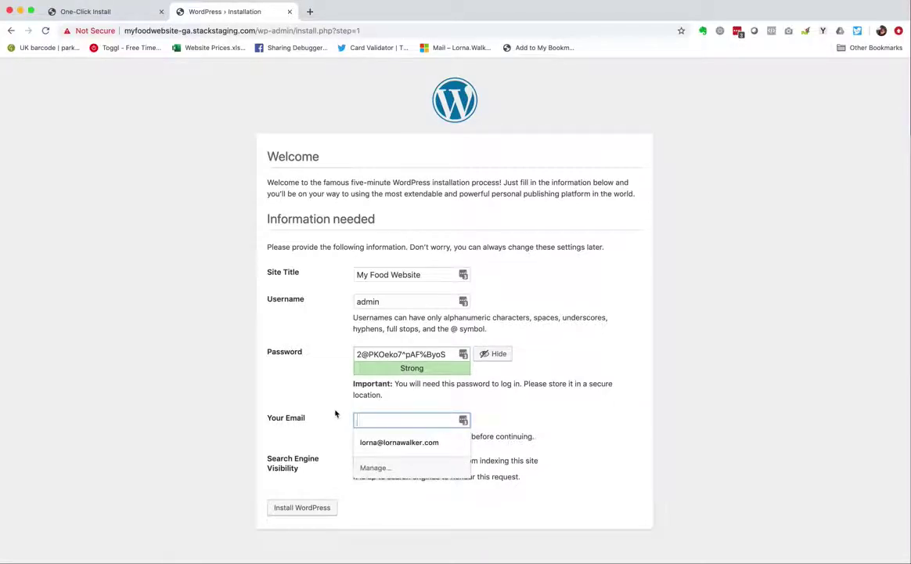
click(385, 440)
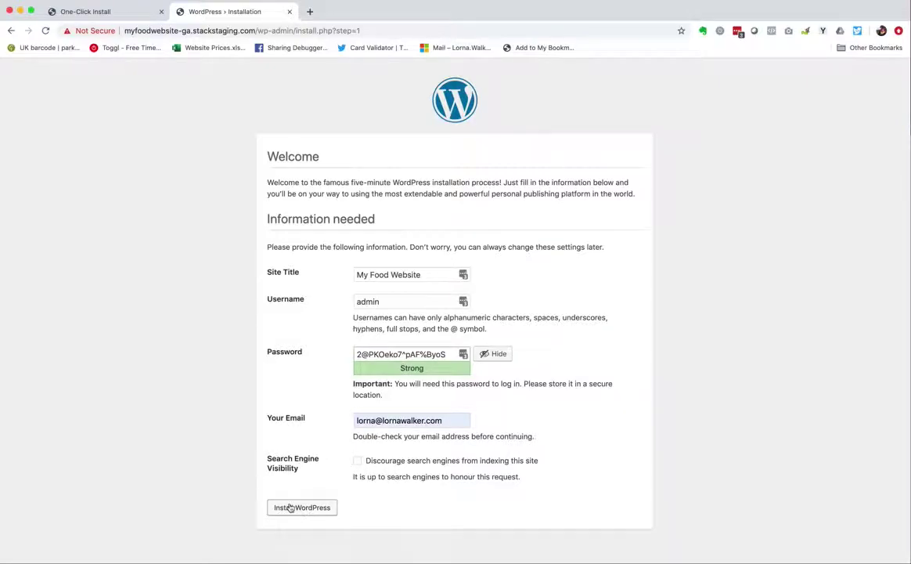
Copy the generated password and run the WordPress installation.
drag(447, 354, 348, 352)
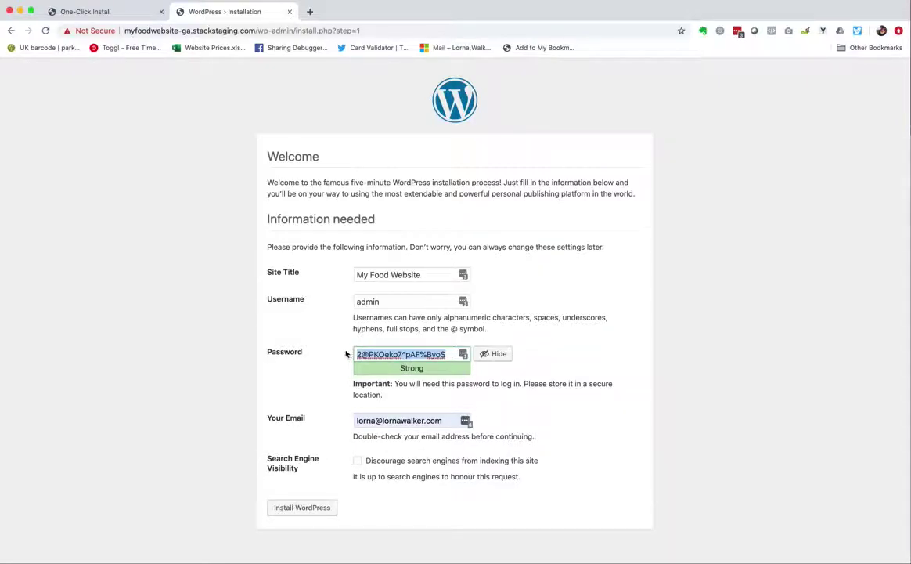
click(303, 505)
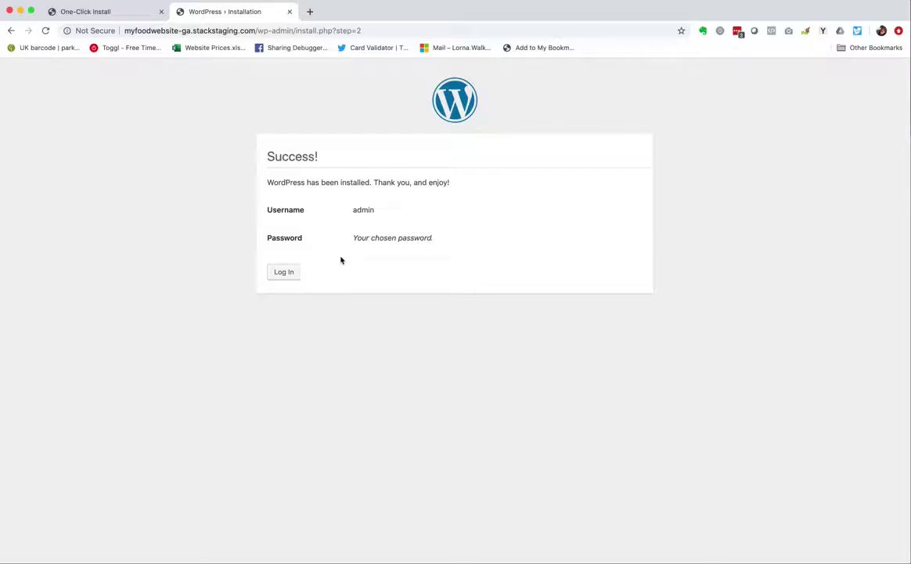
Log in to the new site as "admin" with the copied account password, and decline the LastPass offer to update the saved password.
click(281, 274)
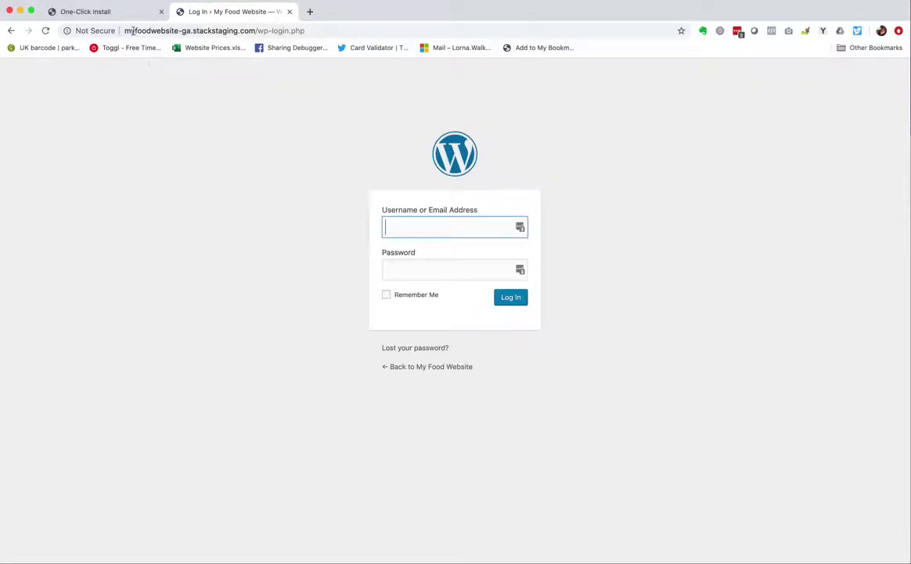
drag(124, 30, 263, 31)
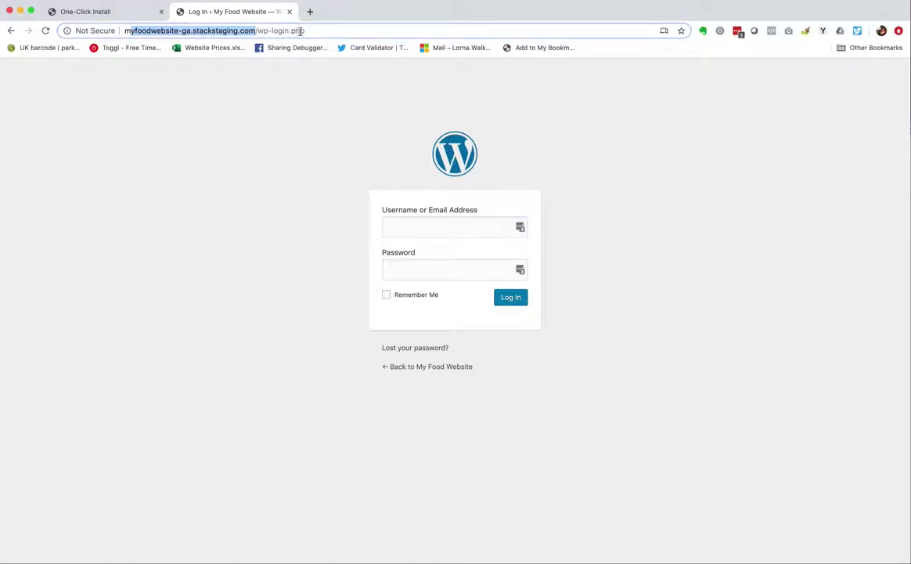
click(282, 142)
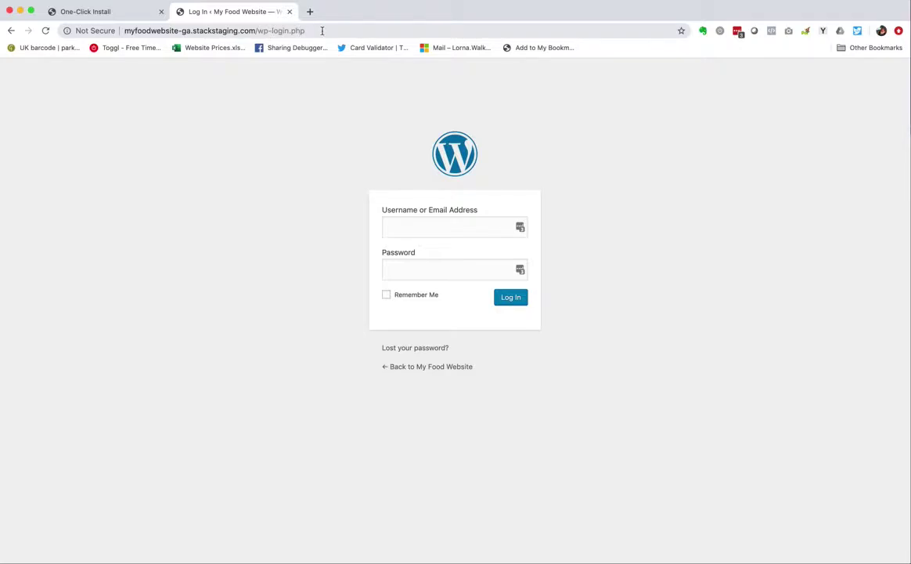
click(413, 227)
text(admin)
click(331, 261)
click(406, 268)
key(super+v)
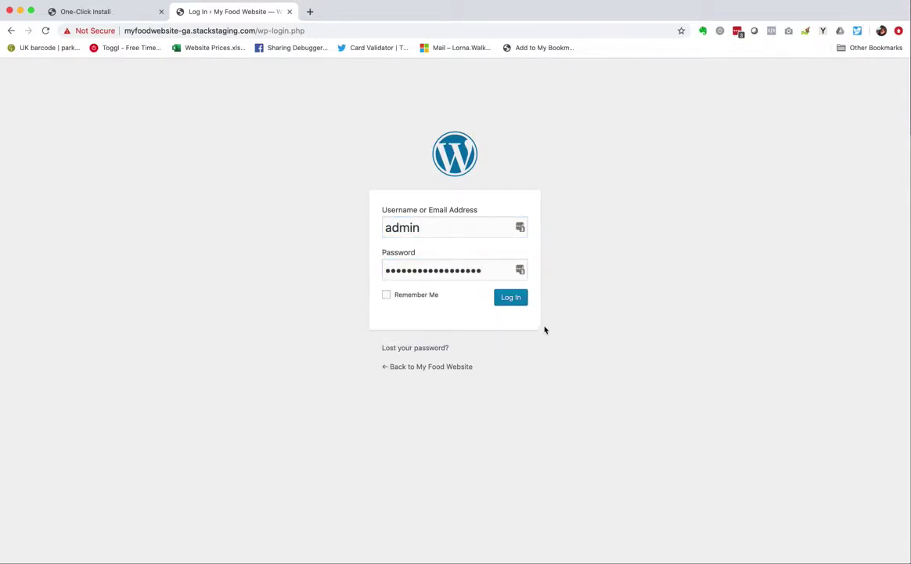
click(519, 300)
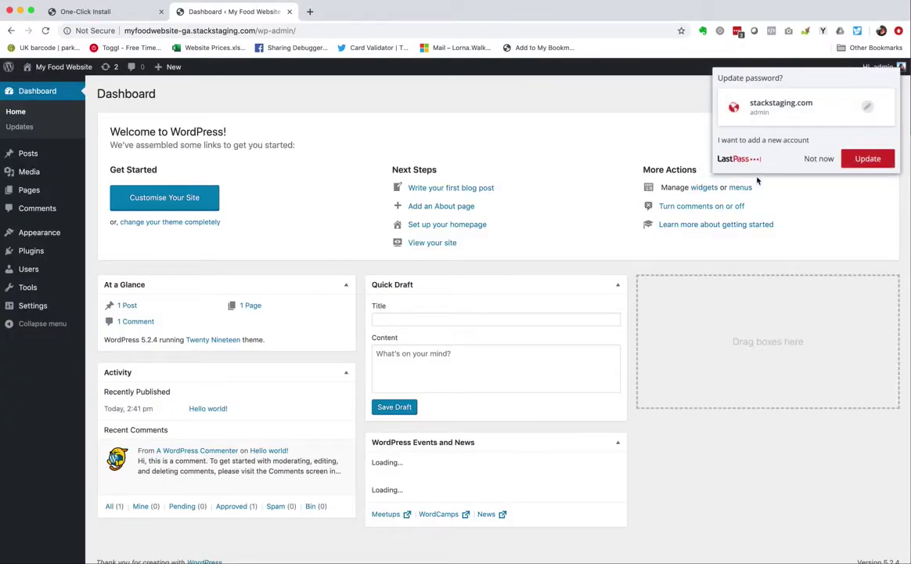
click(817, 159)
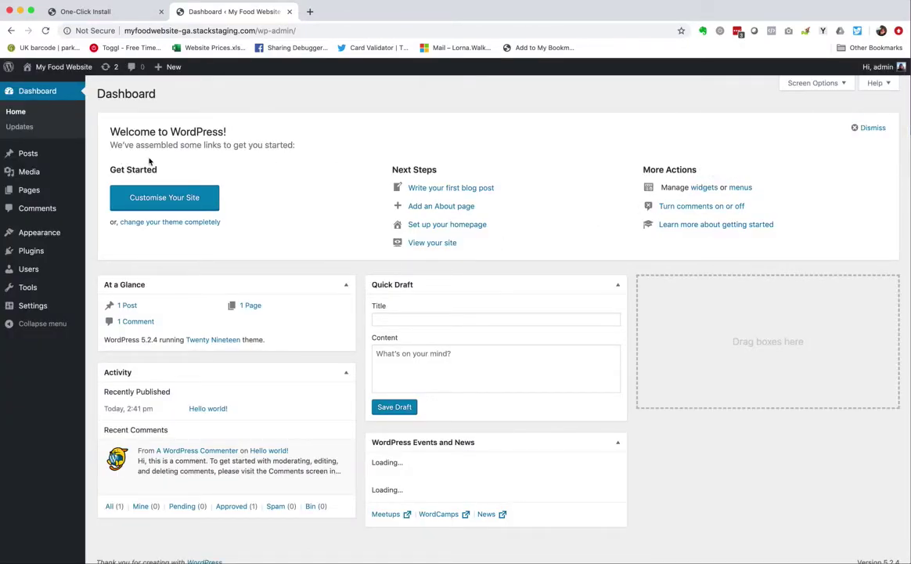